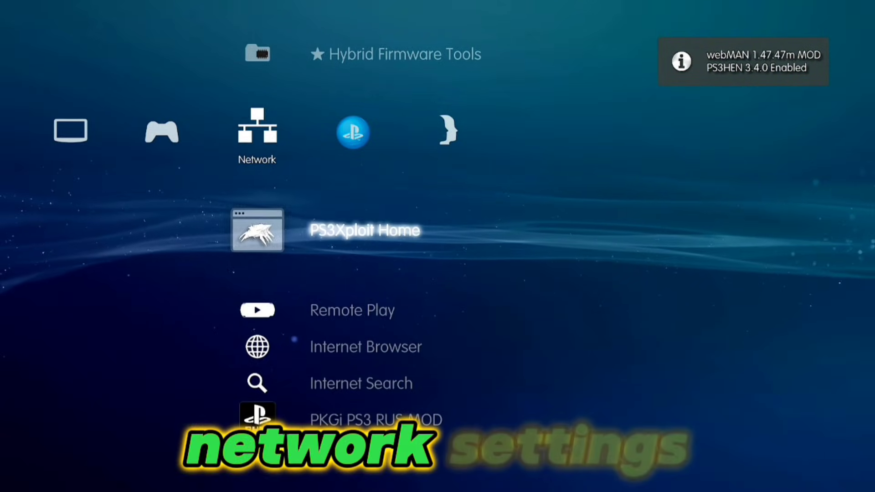
Open ★ Hybrid Firmware Tools and go into Maintenance, down to the app_home support toggle.
key("Up")
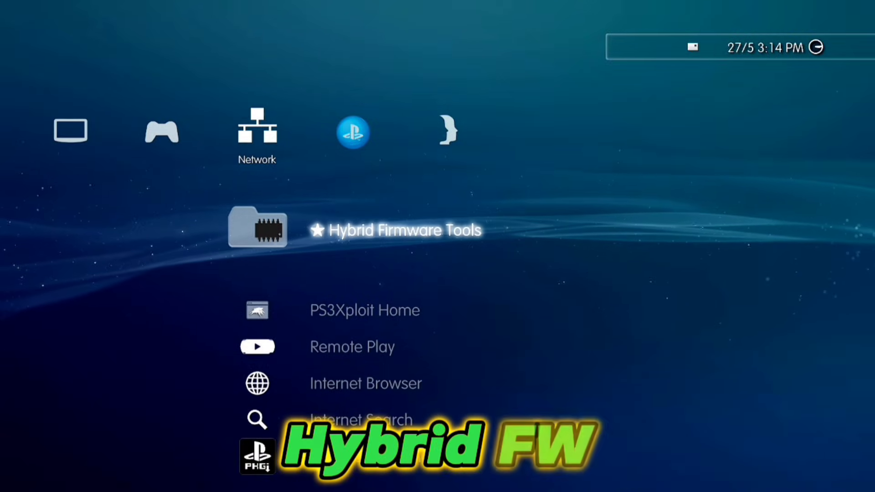
key("Return")
key("Down")
key("Down")
key("Down")
key("Down")
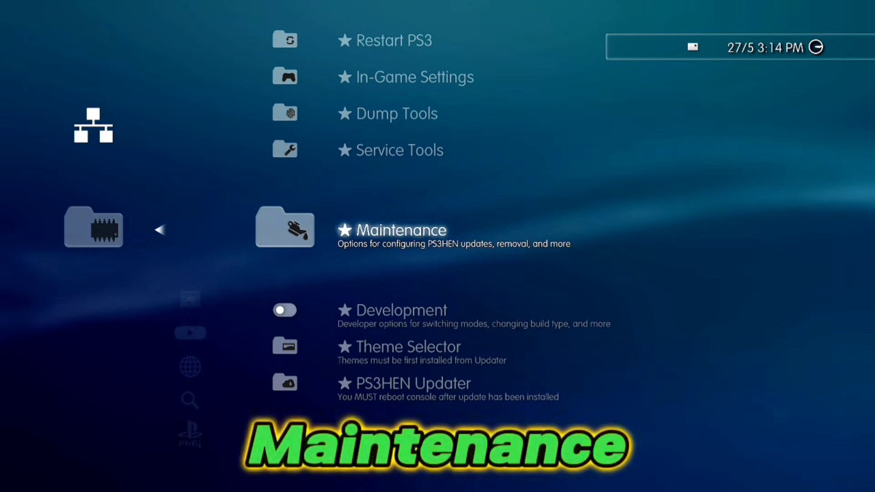
key("Return")
key("Down")
key("Down")
key("Down")
key("Down")
key("Down")
key("Down")
key("Down")
key("Down")
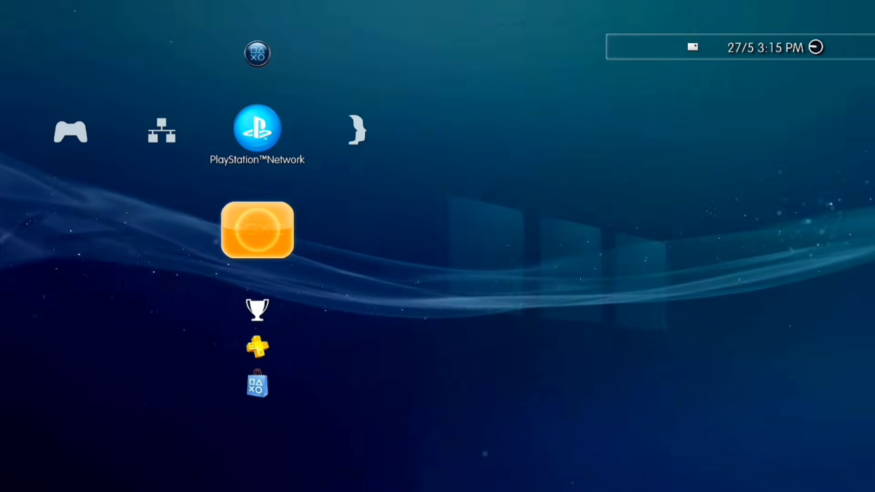
Run a Network Internet Search for 'virusmike' using the prediction after typing 'v'.
key("Left")
key("Down")
key("Return")
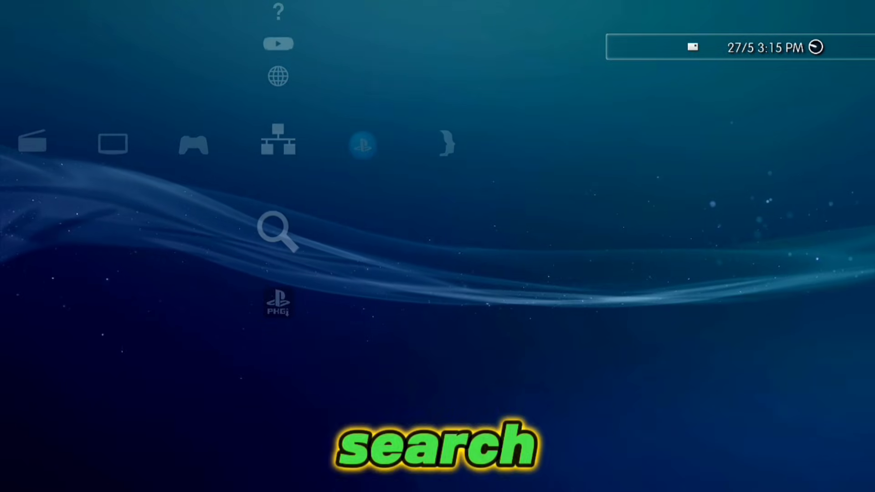
type("v")
key("Return")
key("Return")
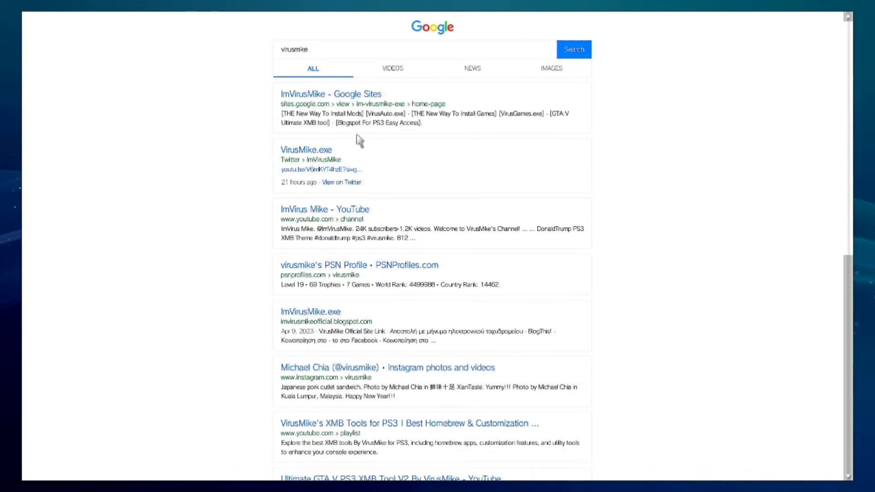
Open the 'ImVirusMike - Google Sites' result and follow its VirusAuto.exe install-mods link.
left_click(357, 97)
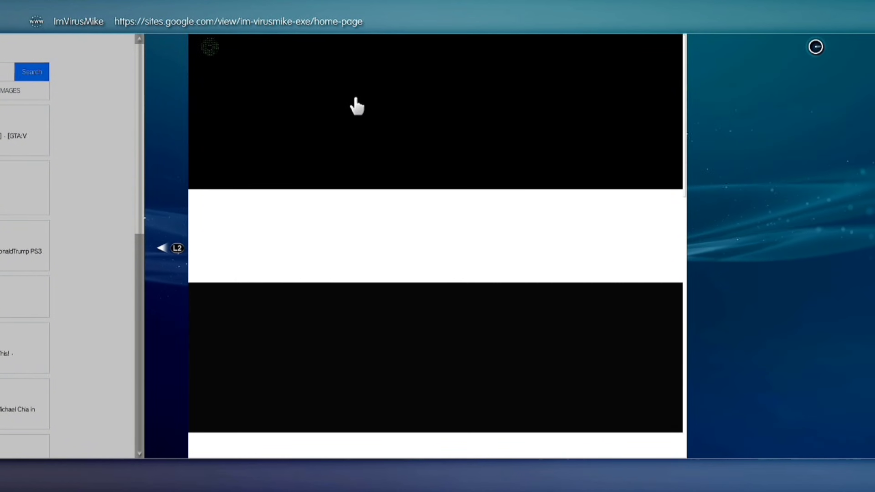
scroll(262, 469, "down", 7)
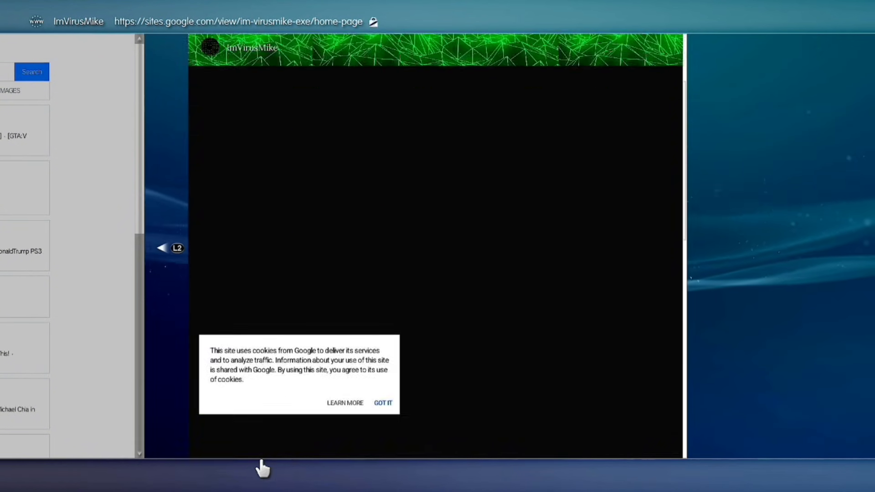
scroll(262, 469, "down", 1)
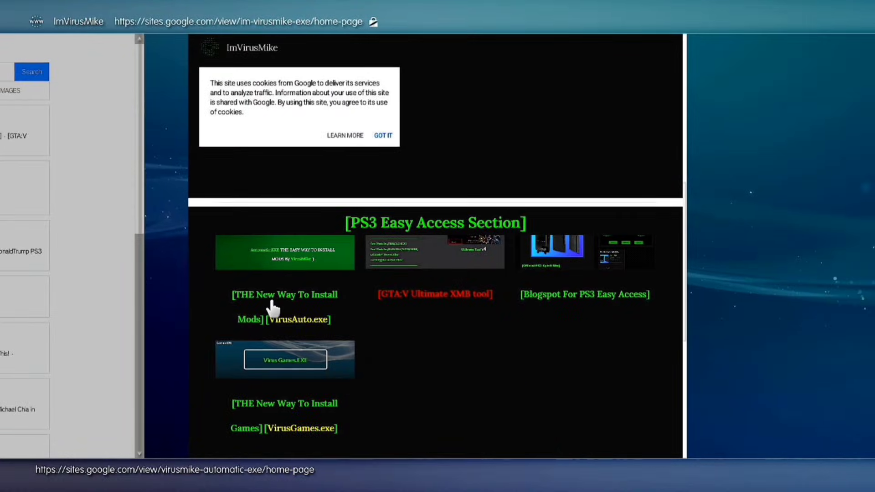
left_click(272, 308)
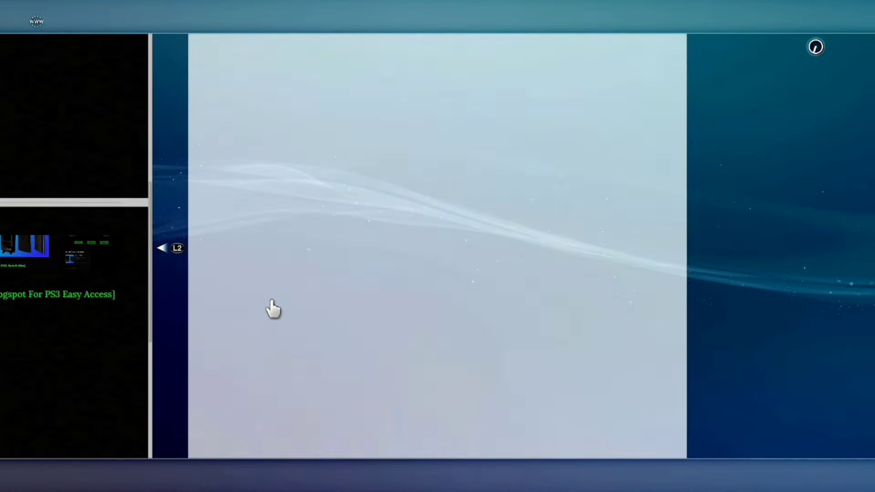
Cancel the stalled load, reload the VirusMike.AutoEXE page, and scroll through its mod thumbnails.
key("alt+Left")
key("alt+Left")
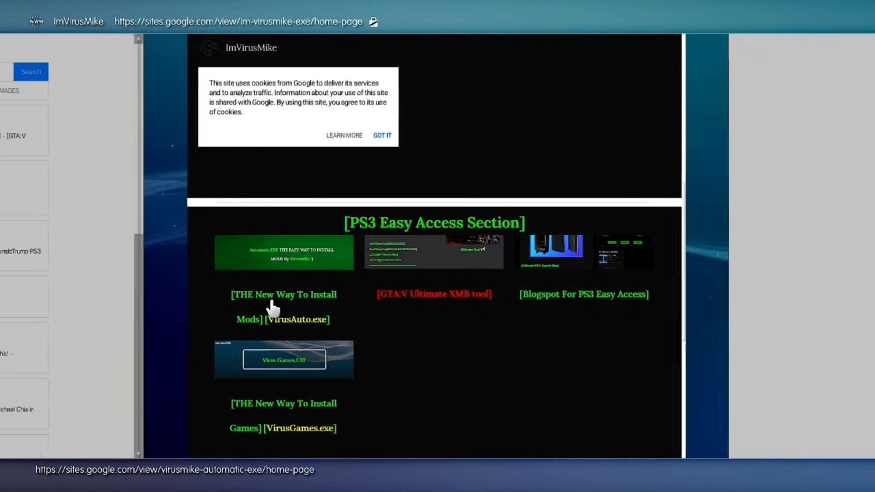
key("alt+Right")
key("alt+Right")
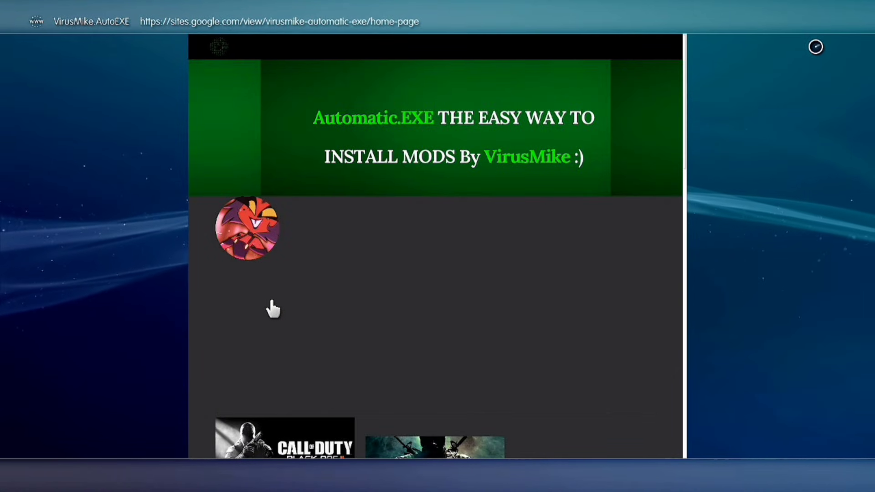
scroll(459, 461, "down", 5)
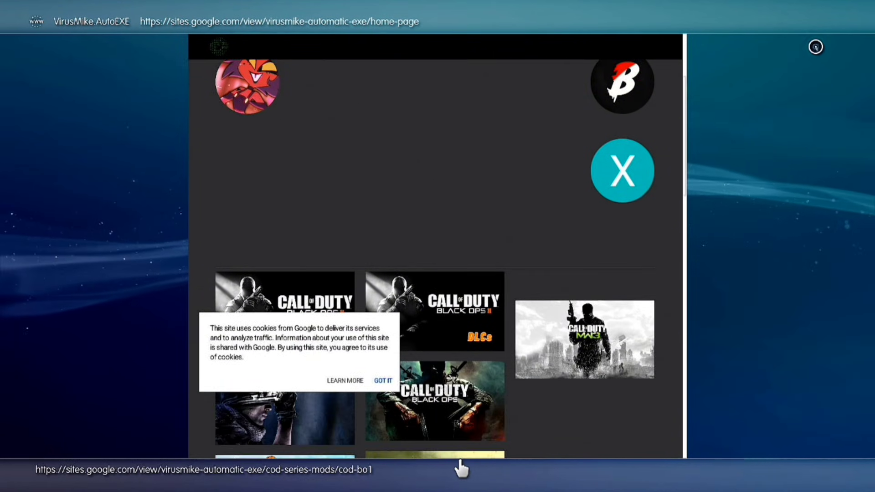
scroll(461, 469, "down", 8)
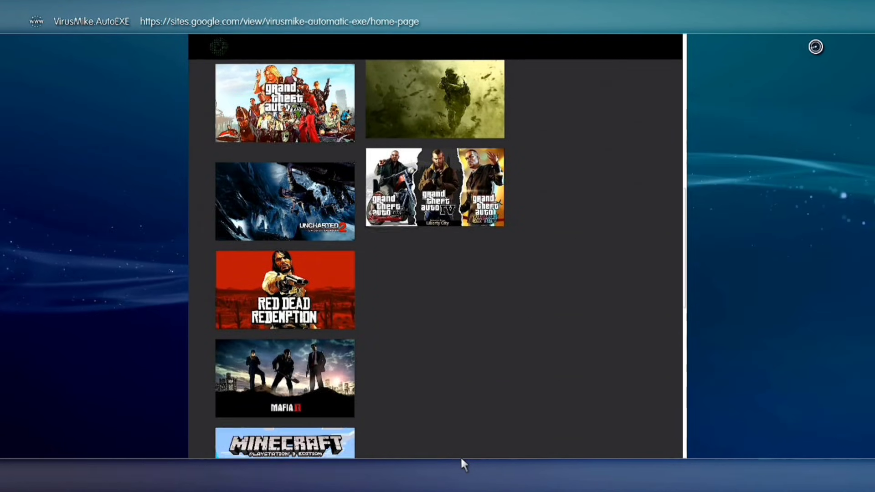
scroll(462, 461, "down", 5)
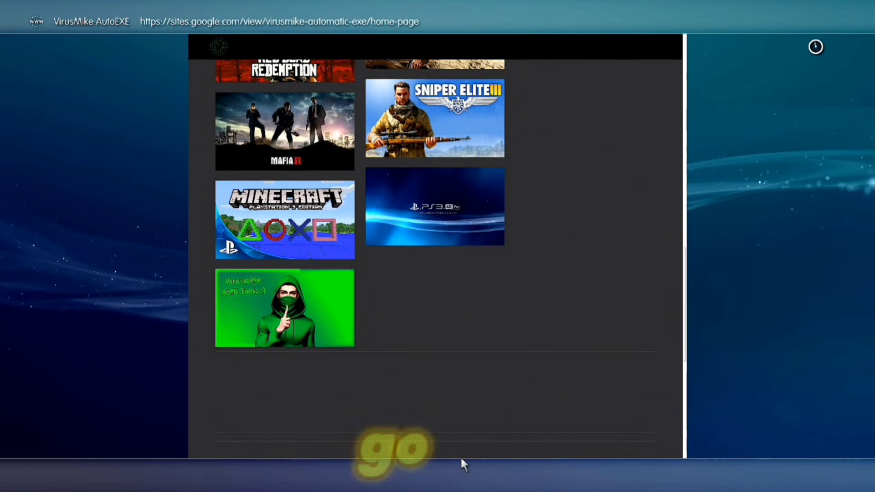
scroll(461, 461, "down", 2)
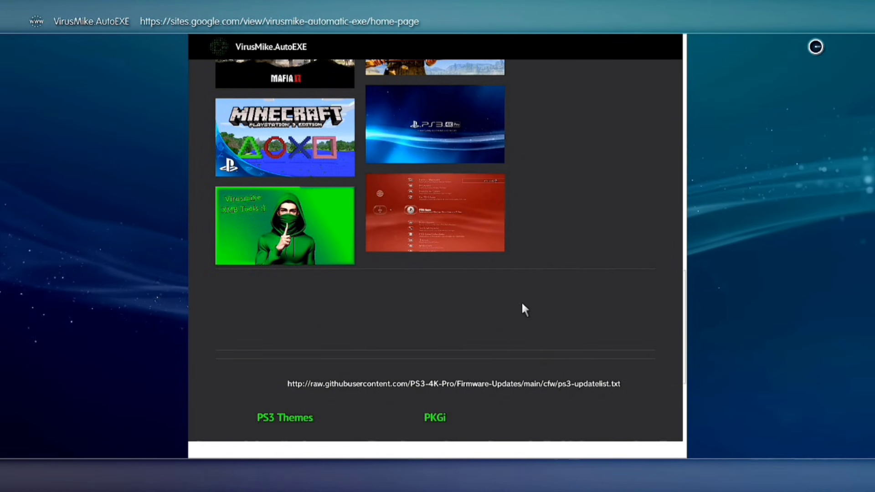
scroll(603, 103, "up", 4)
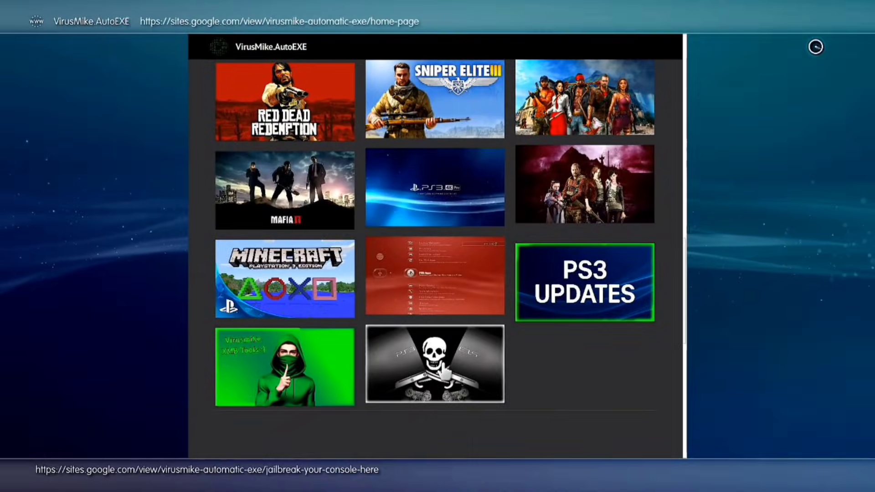
Open the jailbreak page from the pirate thumbnail and follow its [HEN Auto Installer] link.
left_click(443, 371)
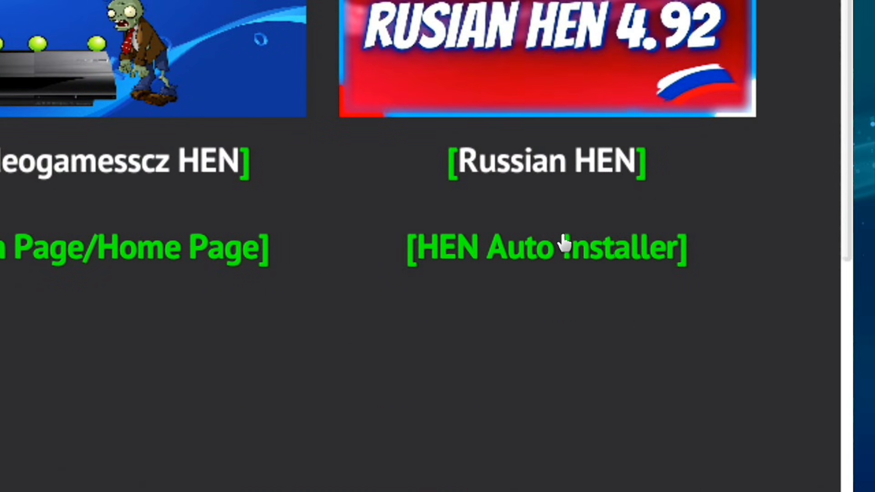
left_click(564, 244)
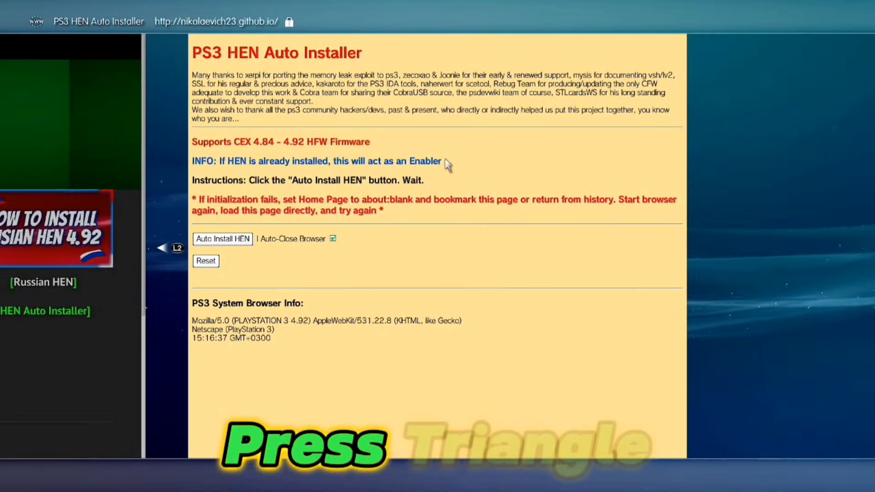
Delete all browser cookies via Tools, confirming Yes, then go to the Tools Home Page setting.
key("Escape")
key("Return")
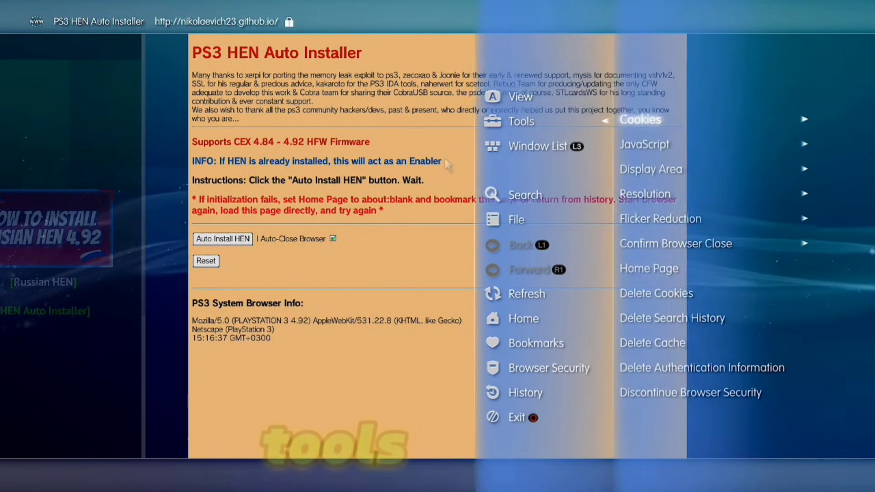
key("Down")
key("Return")
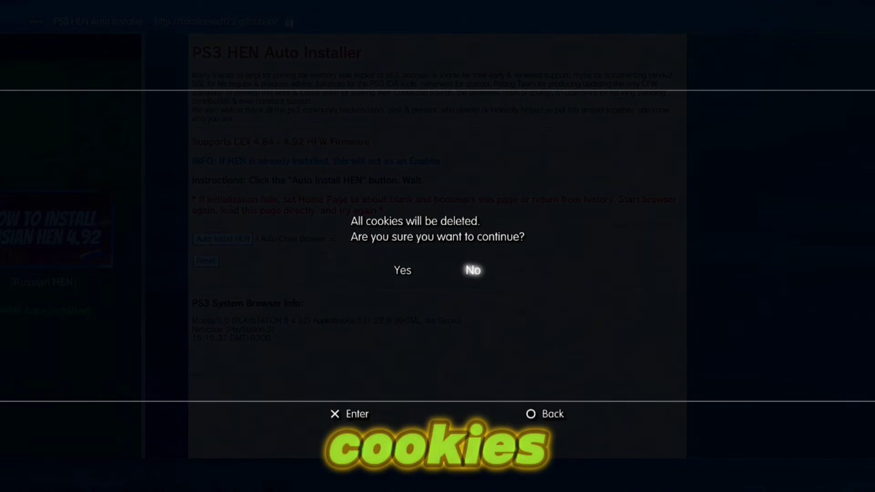
key("Left")
key("Return")
key("Up")
key("Return")
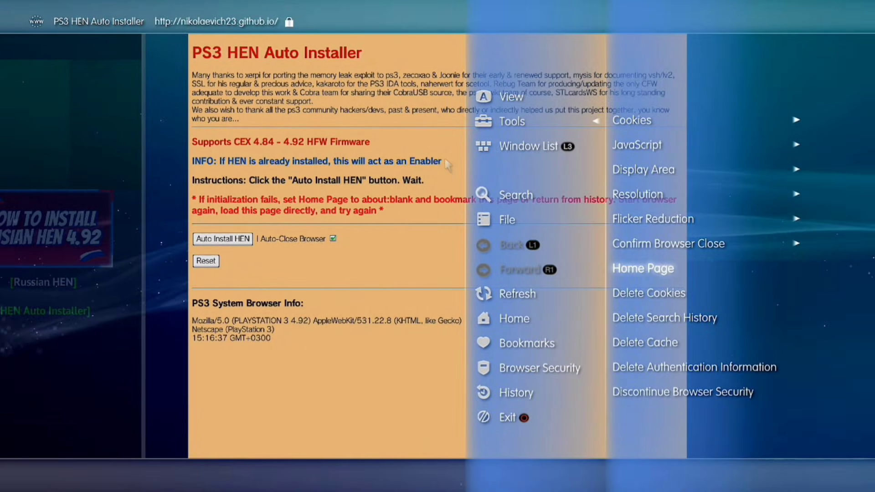
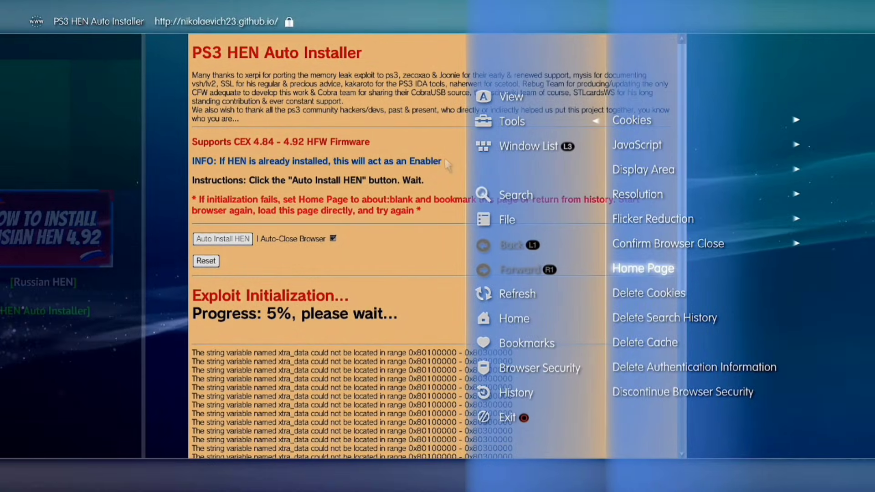
Delete the browser cache and the stored authentication information, confirming Yes each time.
key("Return")
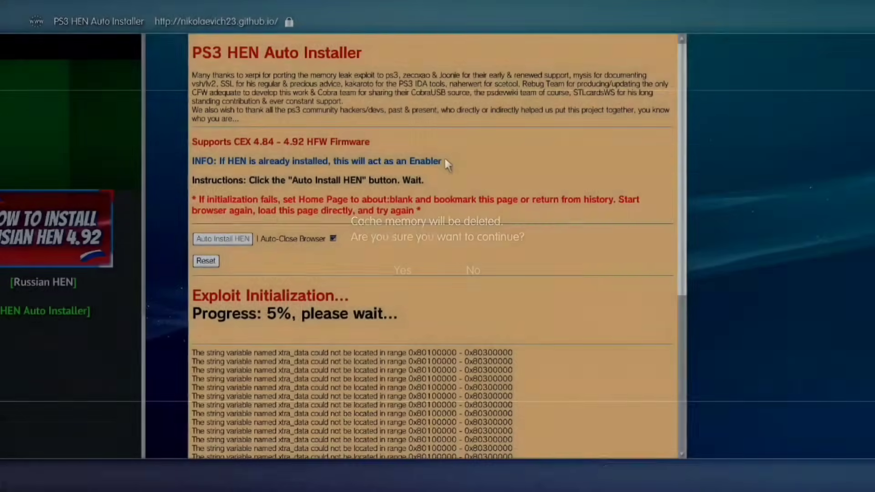
key("Left")
key("Return")
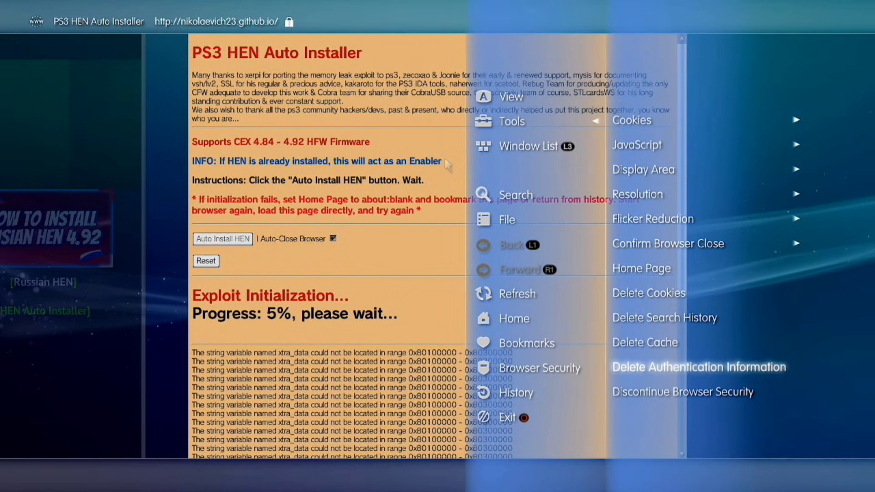
key("Return")
key("Left")
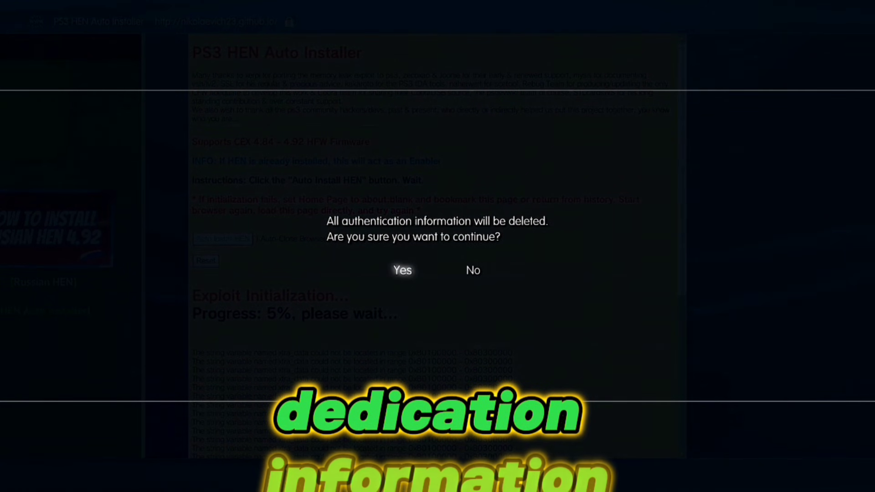
key("Return")
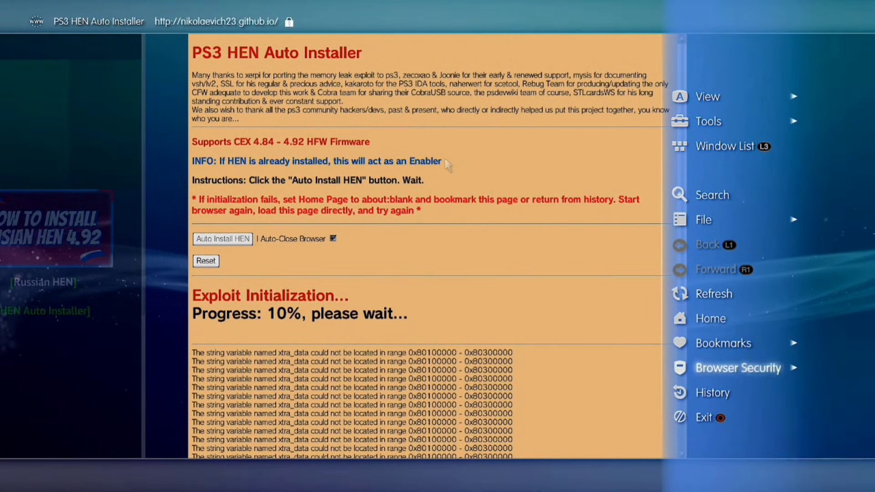
Delete all browsing history, then go back two pages to the 'Jailbreak-Your-Console Here' links page.
key("Return")
key("t")
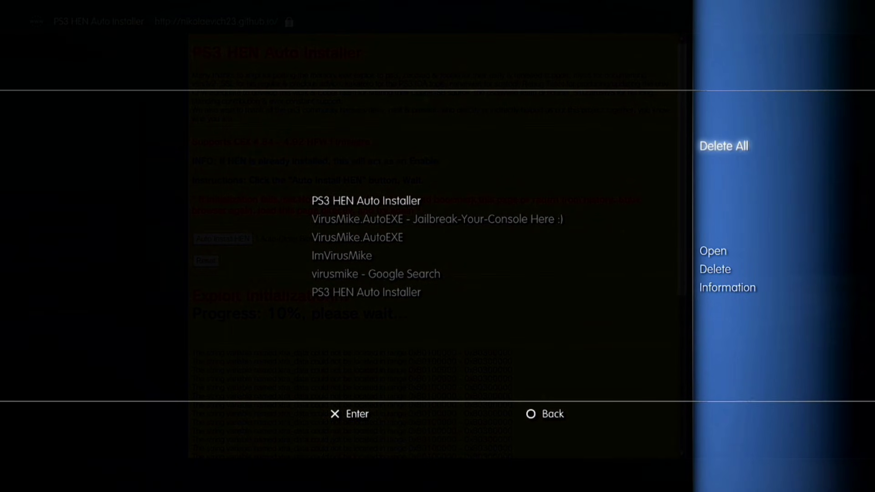
key("Return")
key("Left")
key("Return")
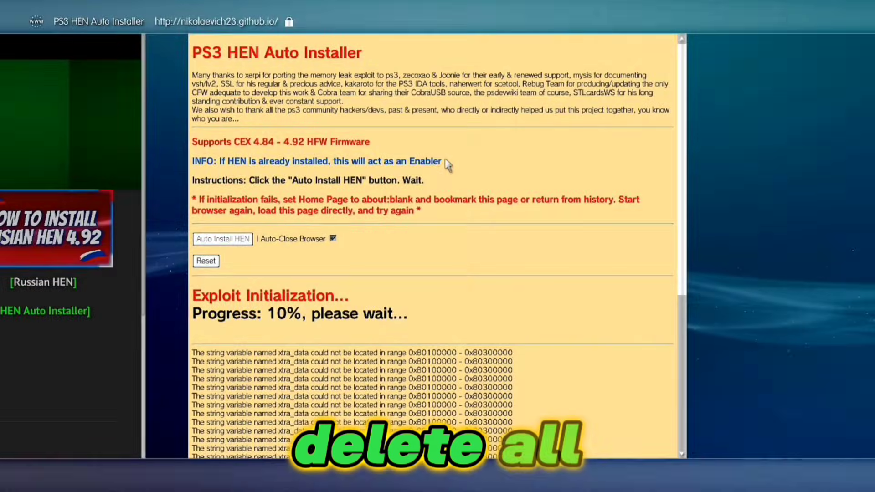
key("Escape")
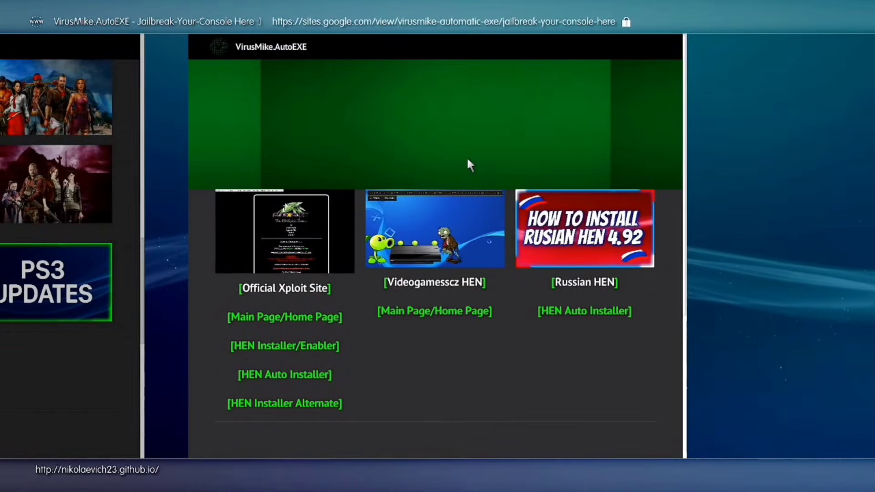
key("Escape")
key("Escape")
Close the web browser and relaunch Internet Browser from the XMB Network column.
key("Return")
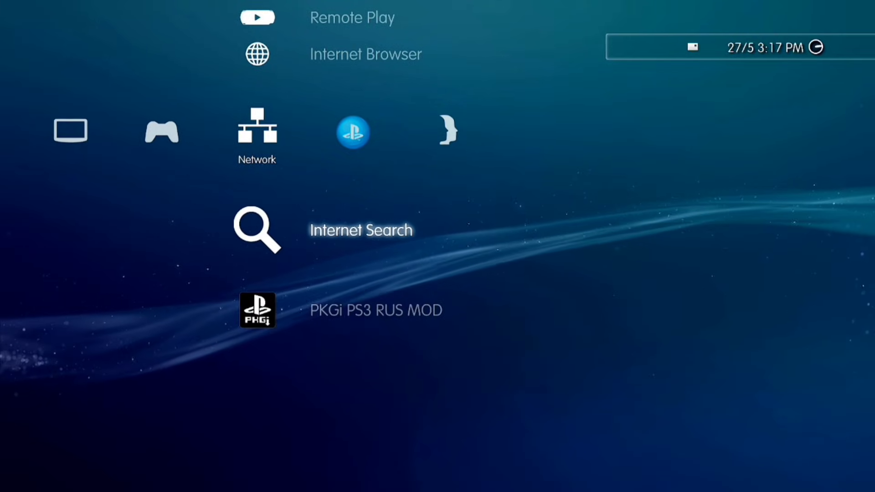
key("Up")
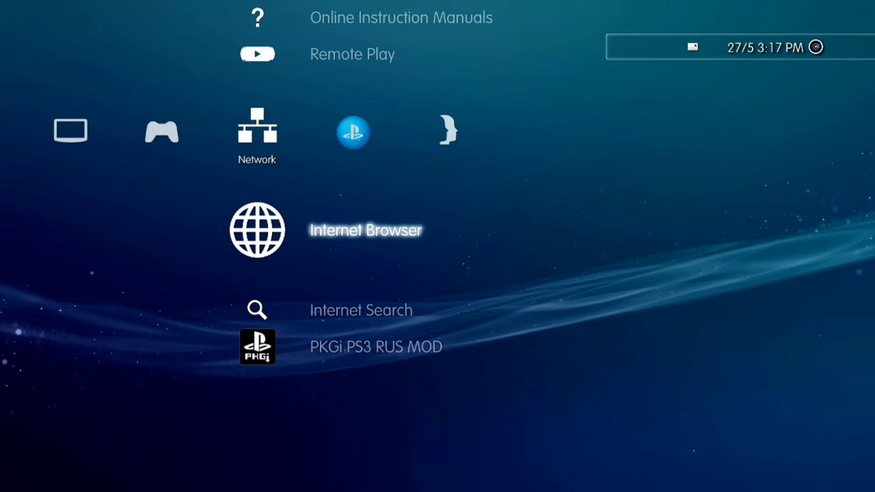
key("Return")
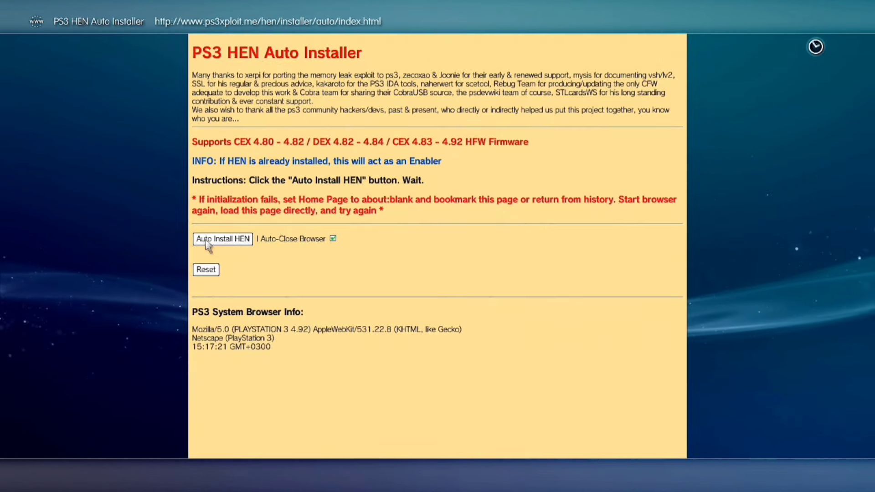
Run Auto Install HEN and choose Do Not Save to keep the existing PS3HEN.p3t.
left_click(207, 242)
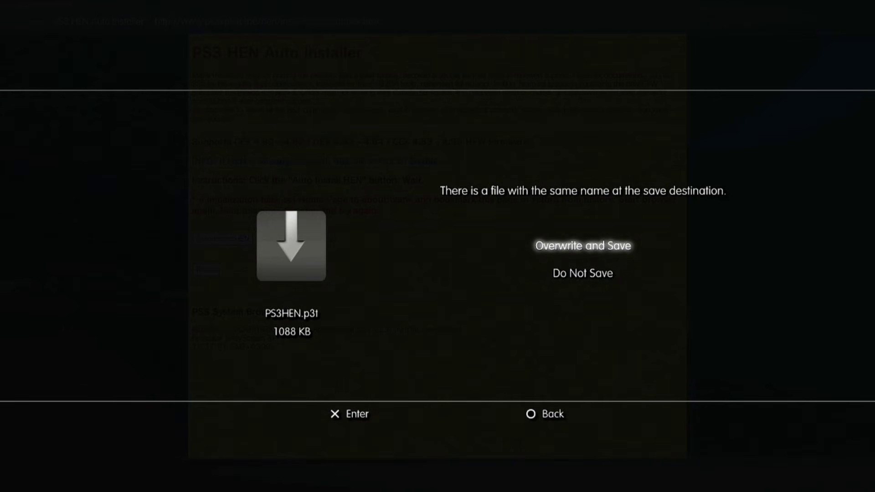
key("Return")
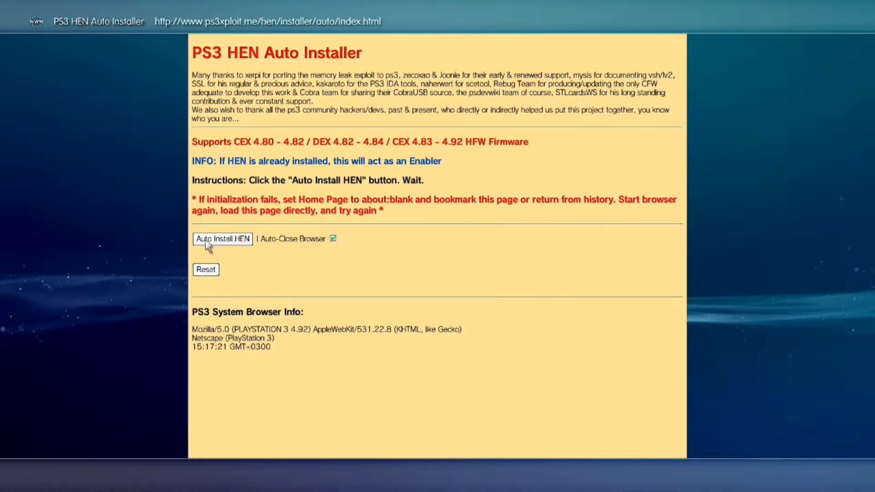
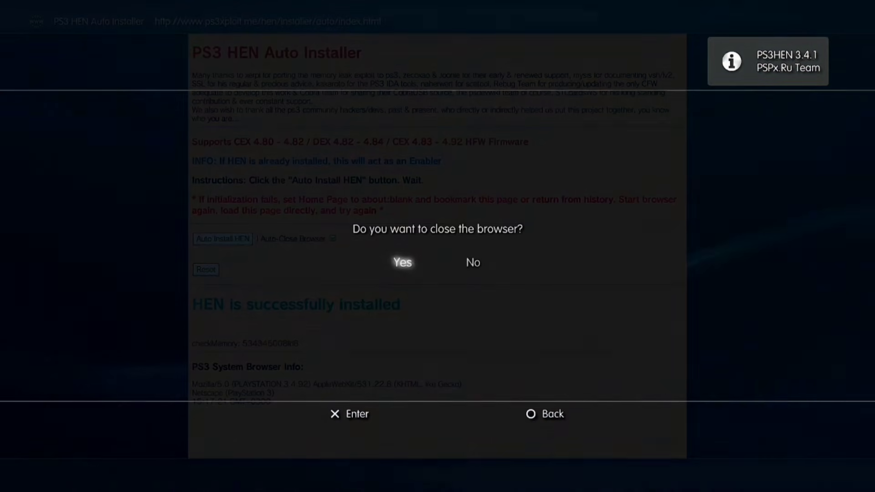
Confirm closing the browser after the HEN install and relaunch Internet Browser.
key("Return")
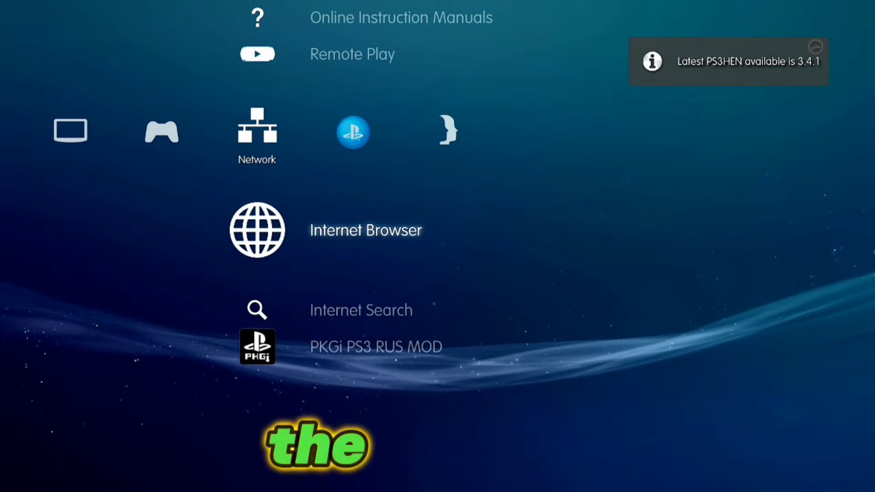
key("Return")
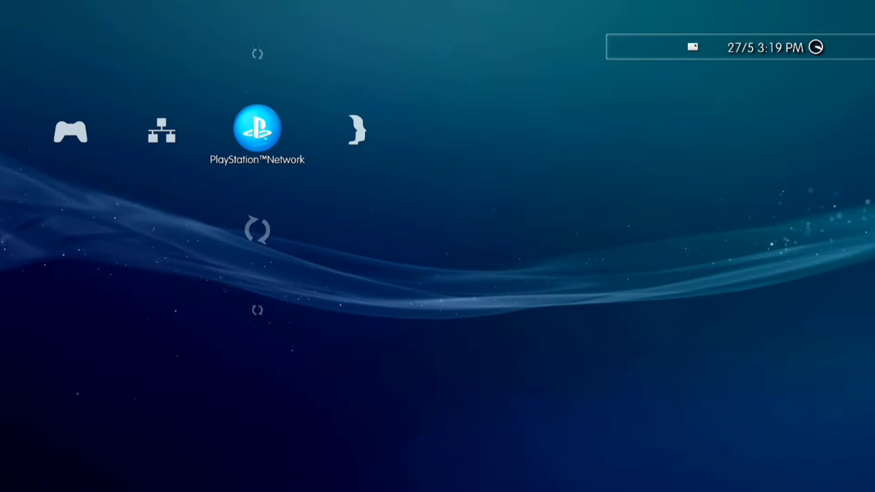
Once the XMB reloads, move left to the Network column.
key("Left")
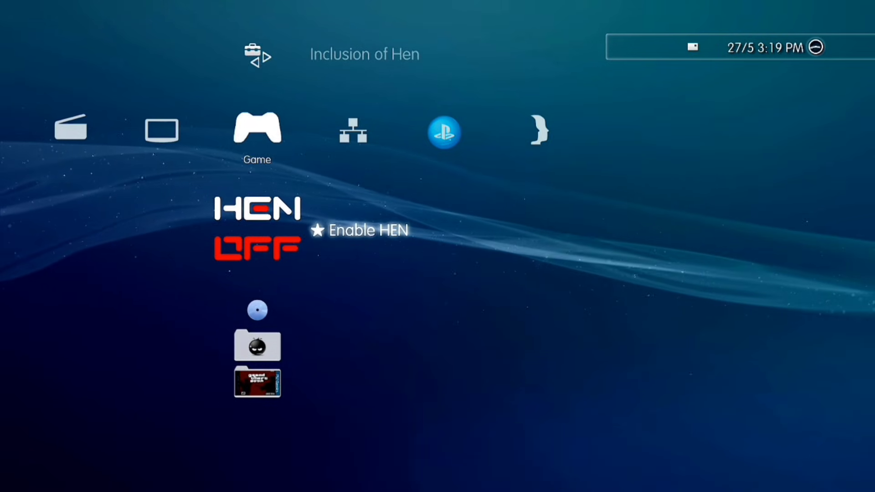
Run '★ Enable HEN' and answer Yes to closing the browser once HEN loads.
key("Return")
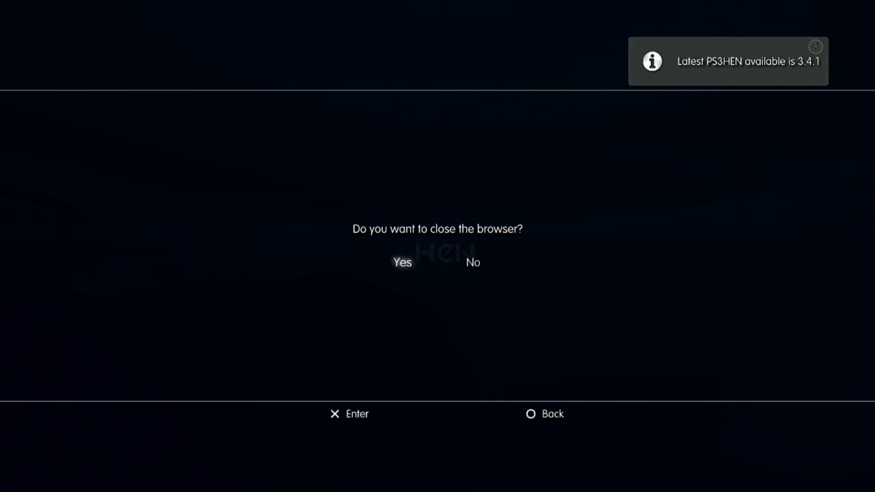
key("Return")
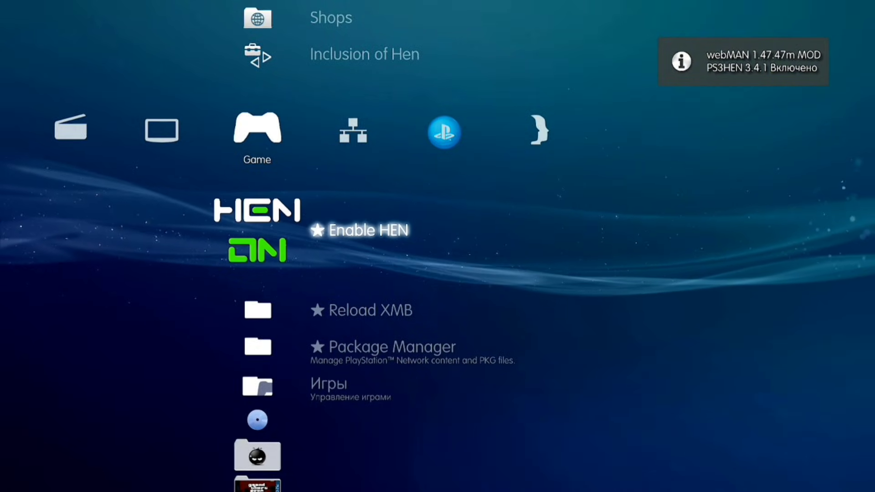
Peek into Игры, then browse Inclusion of Hen's Hen Lite and HEN debug mode options.
key("Down")
key("Down")
key("Down")
key("Return")
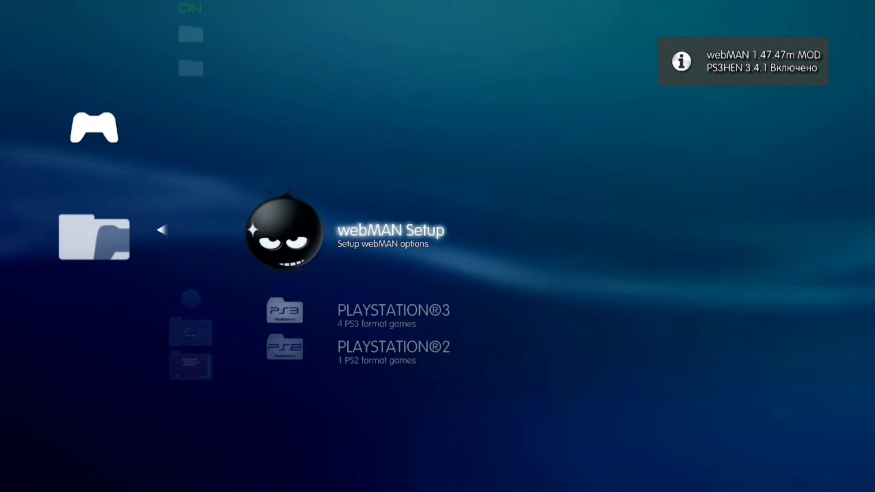
key("Escape")
key("Up")
key("Up")
key("Up")
key("Up")
key("Return")
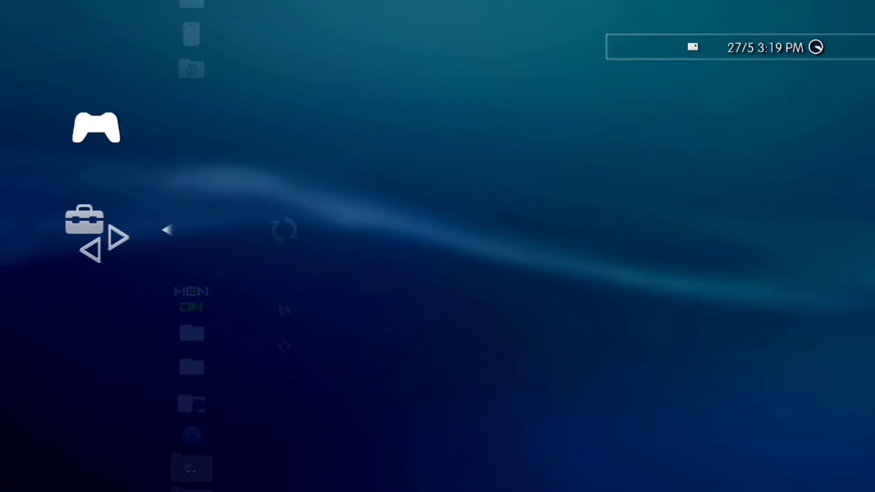
key("Down")
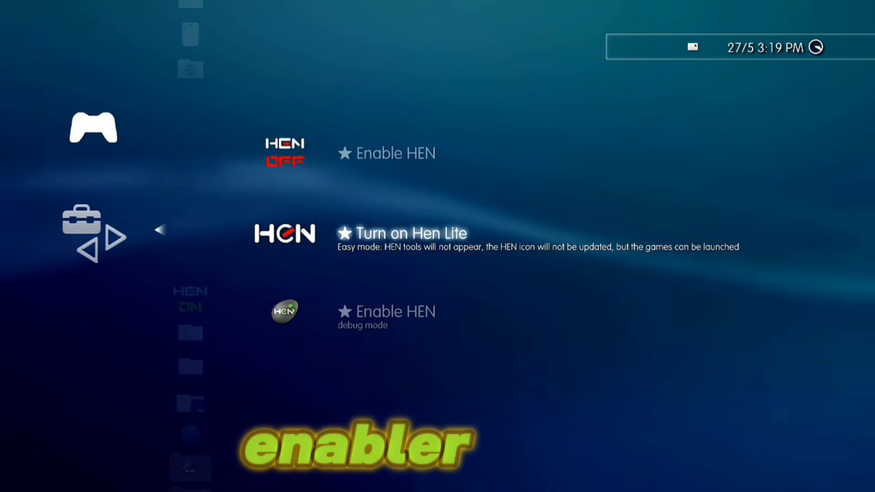
key("Down")
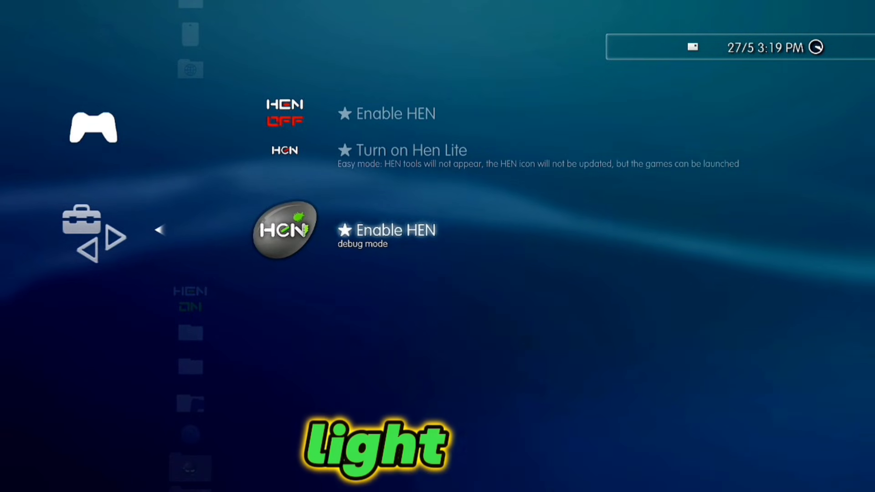
key("Escape")
Browse the saved data entries in the Utilities folder.
key("Up")
key("Up")
key("Up")
key("Return")
key("Down")
key("Up")
key("Up")
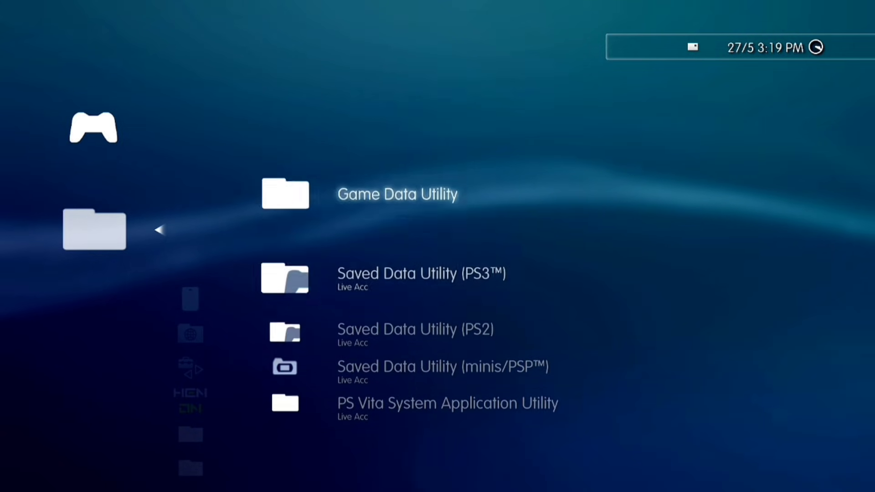
key("Escape")
Browse the HEN Tools folder in the Network column.
key("Right")
key("Up")
key("Up")
key("Up")
key("Up")
key("Return")
key("Down")
key("Down")
key("Down")
key("Down")
key("Down")
key("Down")
key("Down")
key("Down")
key("Down")
key("Down")
key("Down")
key("Down")
key("Up")
key("Up")
key("Up")
key("Up")
key("Up")
key("Up")
key("Up")
key("Up")
key("Up")
key("Up")
key("Up")
key("Up")
key("Up")
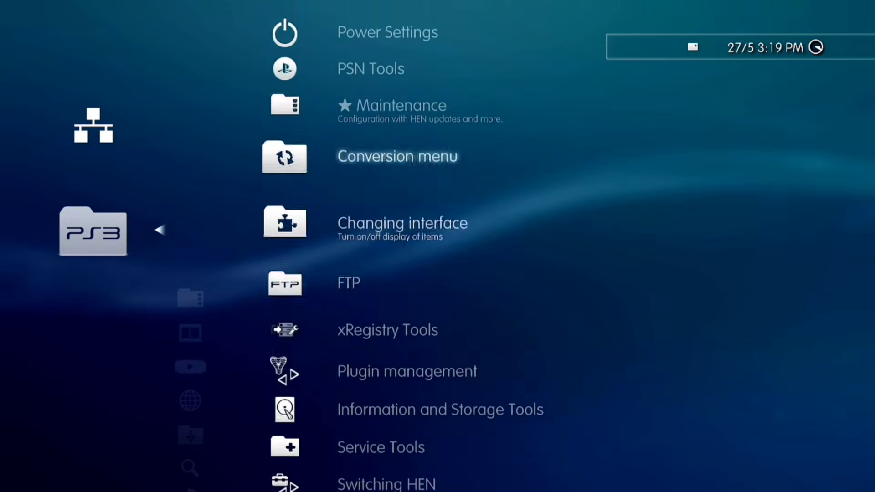
key("Escape")
Return to the Game column and open the Игры folder on webMAN Setup.
key("Left")
key("Left")
key("Right")
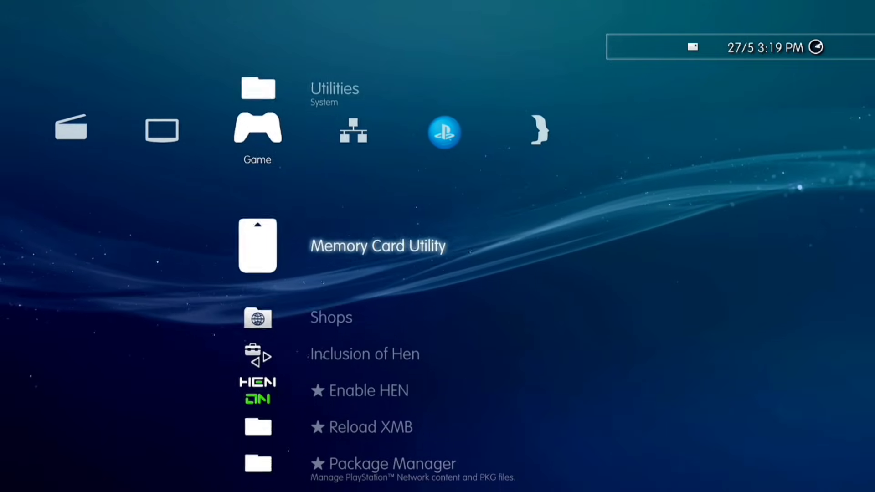
key("Down")
key("Down")
key("Down")
key("Down")
key("Down")
key("Down")
key("Return")
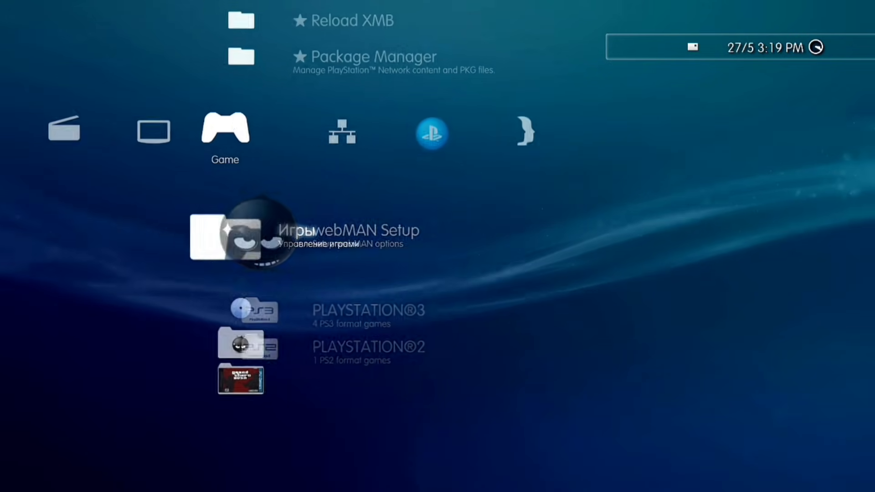
key("Escape")
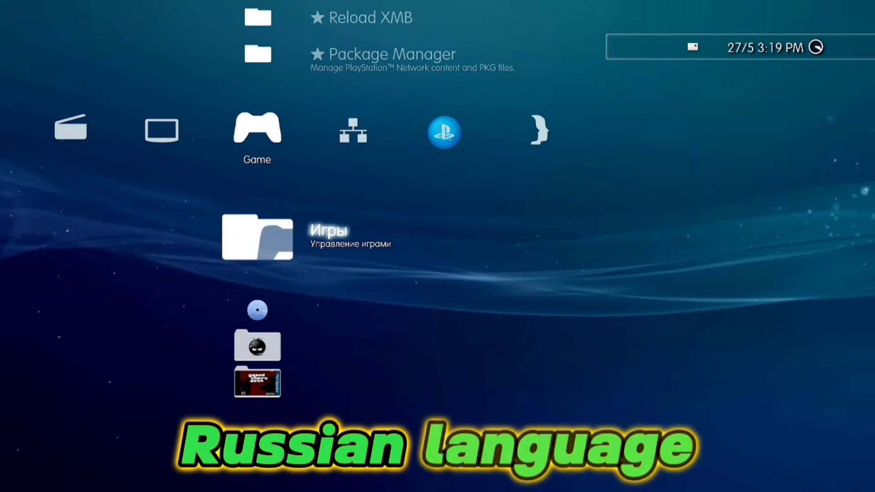
key("Return")
key("Escape")
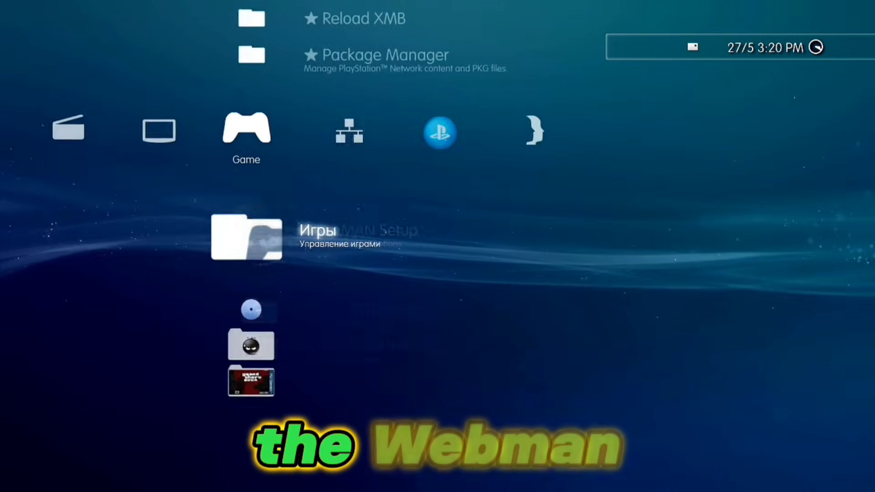
Run Reset webMAN MOD Settings from webMAN Setup's Uninstall webMAN MOD submenu.
key("Return")
key("Return")
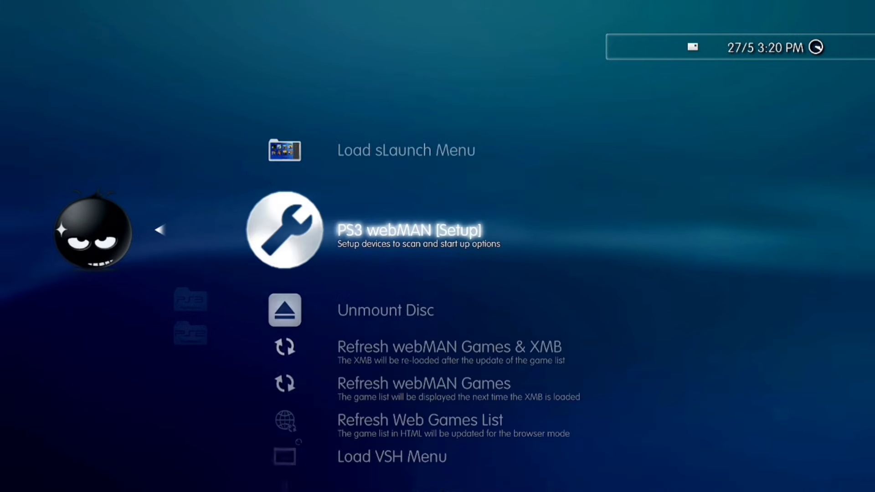
key("Down")
key("Down")
key("Down")
key("Down")
key("Down")
key("Down")
key("Down")
key("Down")
key("Down")
key("Down")
key("Down")
key("Down")
key("Down")
key("Down")
key("Down")
key("Down")
key("Down")
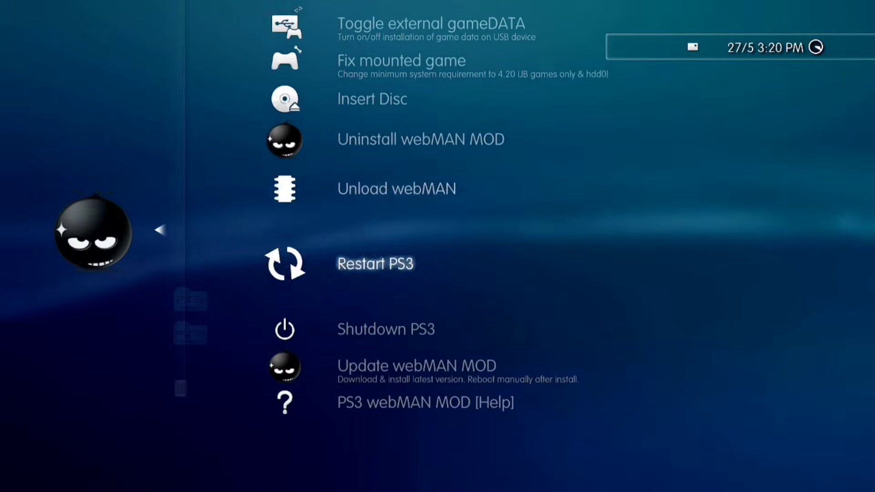
key("Return")
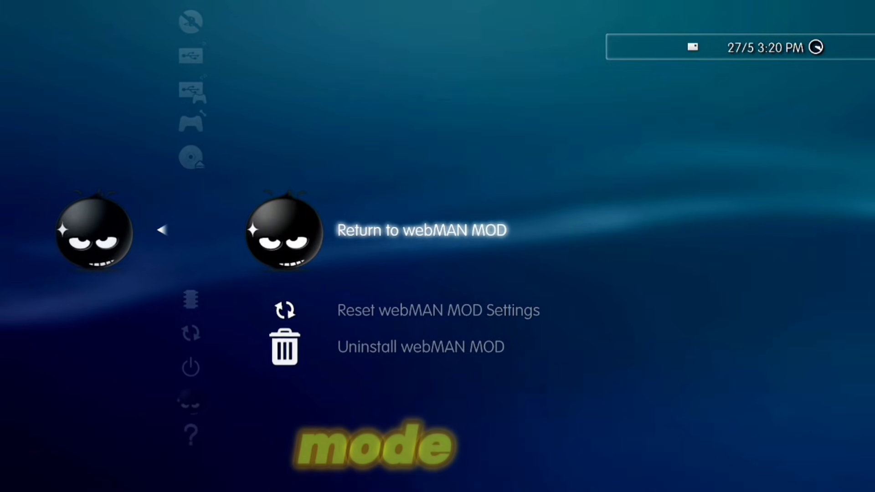
key("Down")
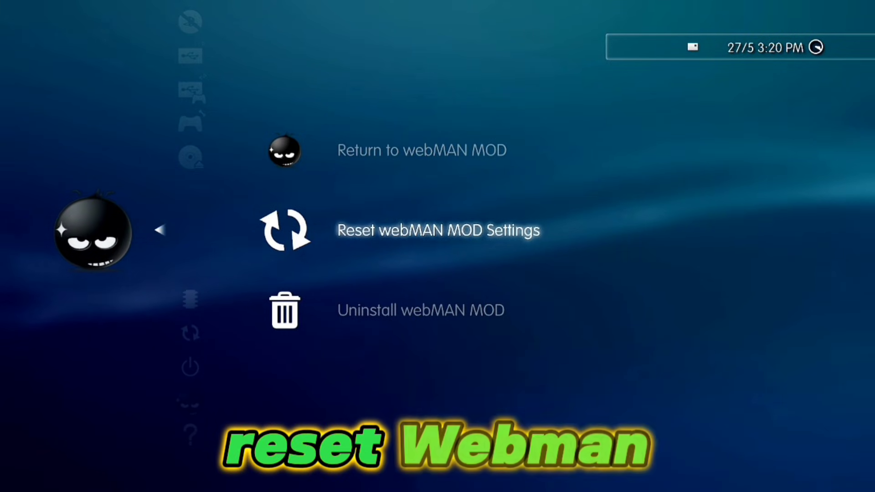
key("Return")
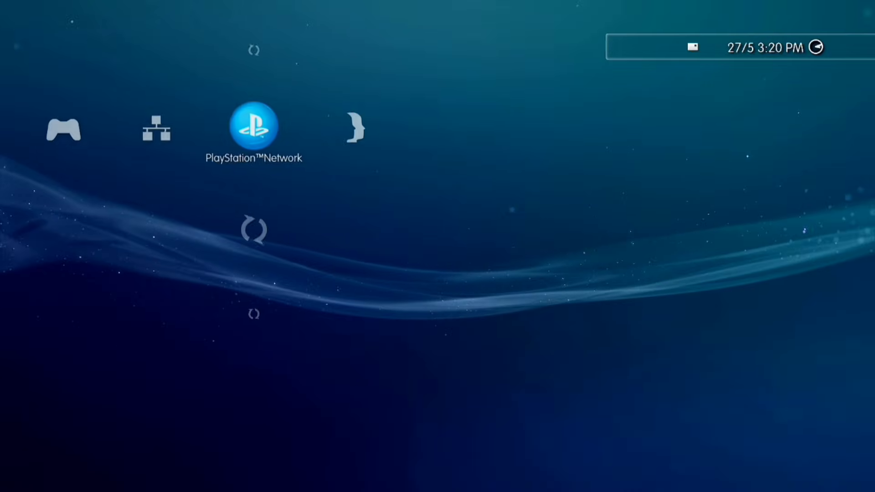
Run '★ Enable HEN' again, close the browser, and select the webMAN Games folder.
key("Left")
key("Left")
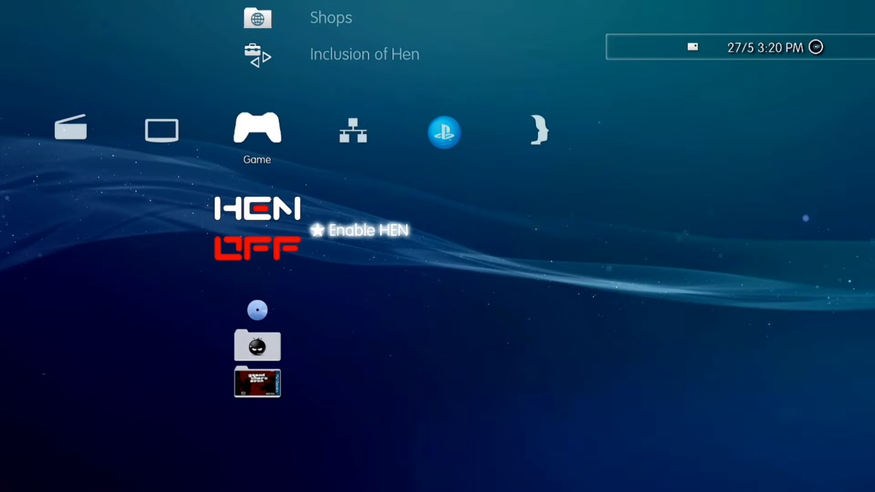
key("Return")
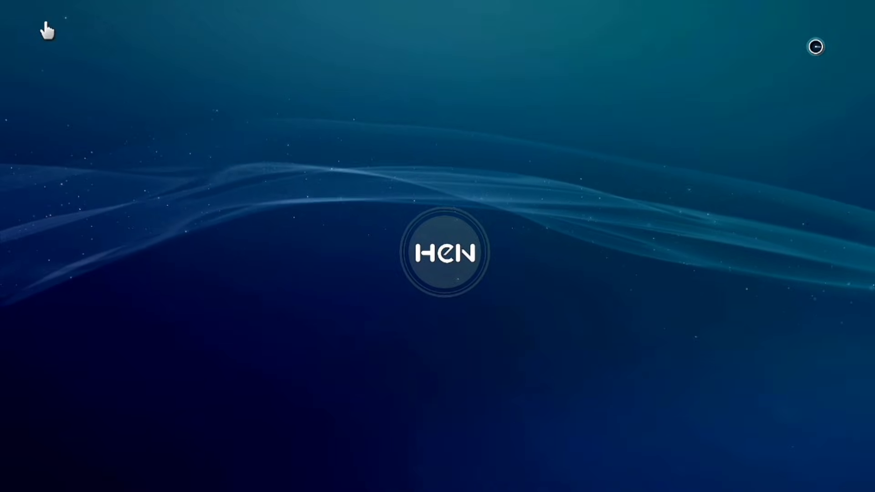
key("Escape")
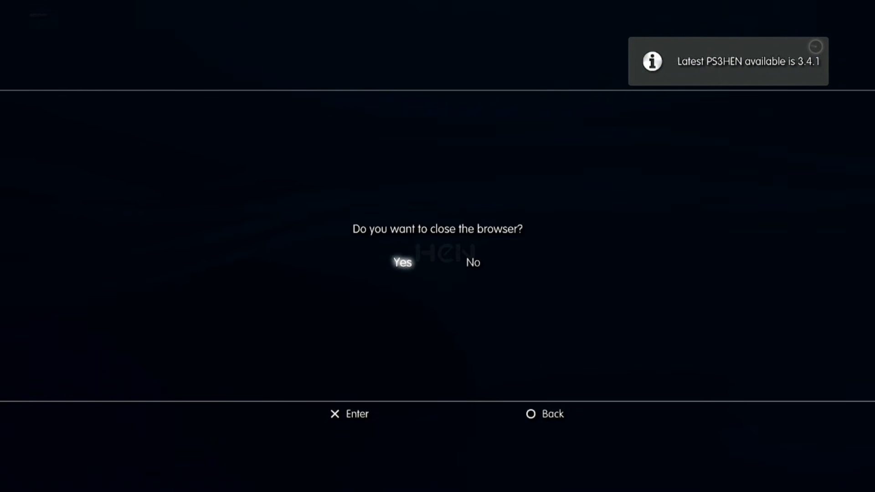
key("Return")
key("Down")
key("Down")
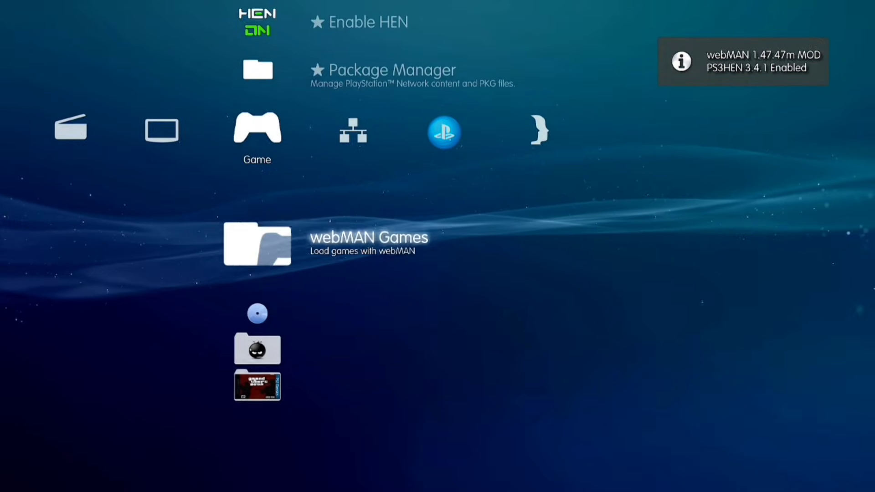
Open webMAN Games and its webMAN Setup entry, back out, and move up to Utilities.
key("Return")
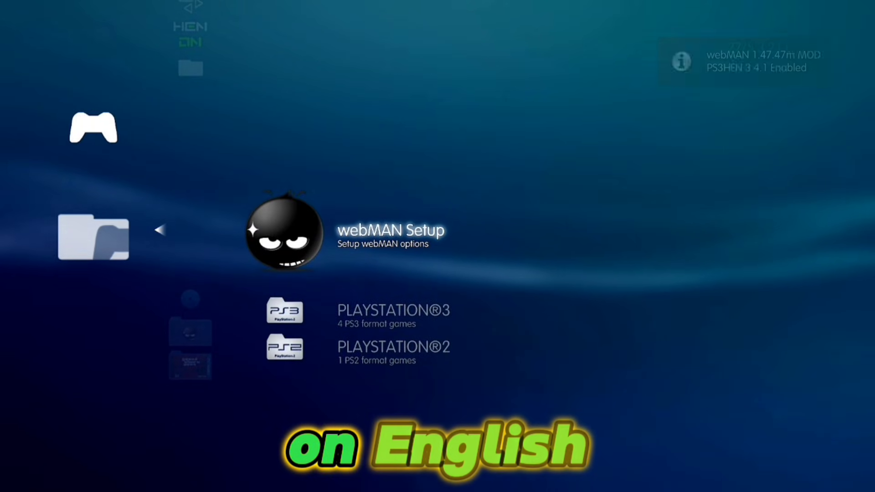
key("Down")
key("Down")
key("Up")
key("Up")
key("Return")
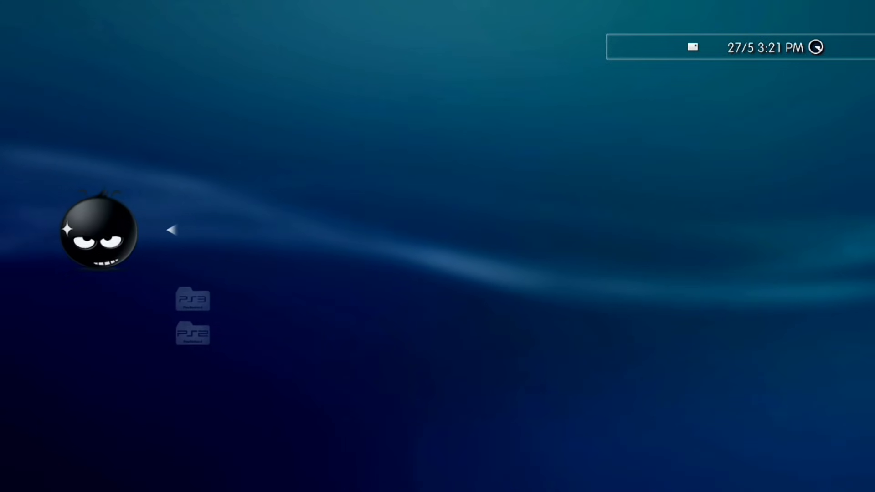
key("Escape")
key("Escape")
key("Up")
key("Up")
key("Up")
key("Up")
key("Up")
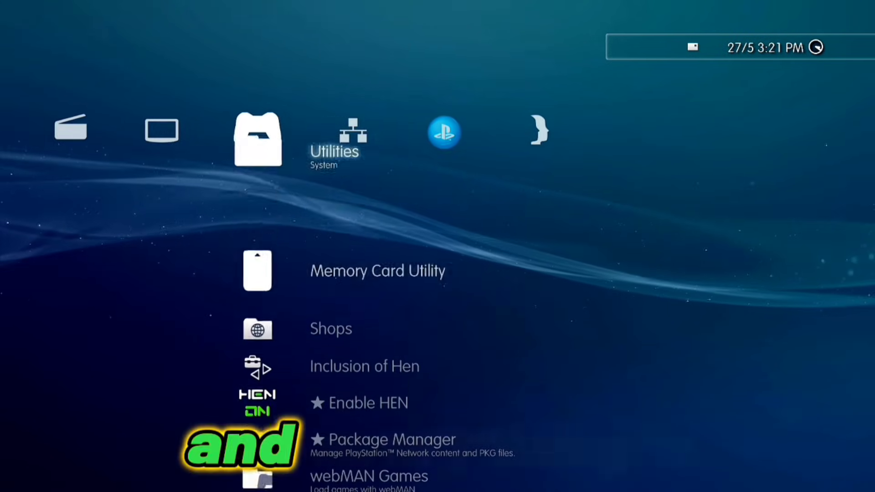